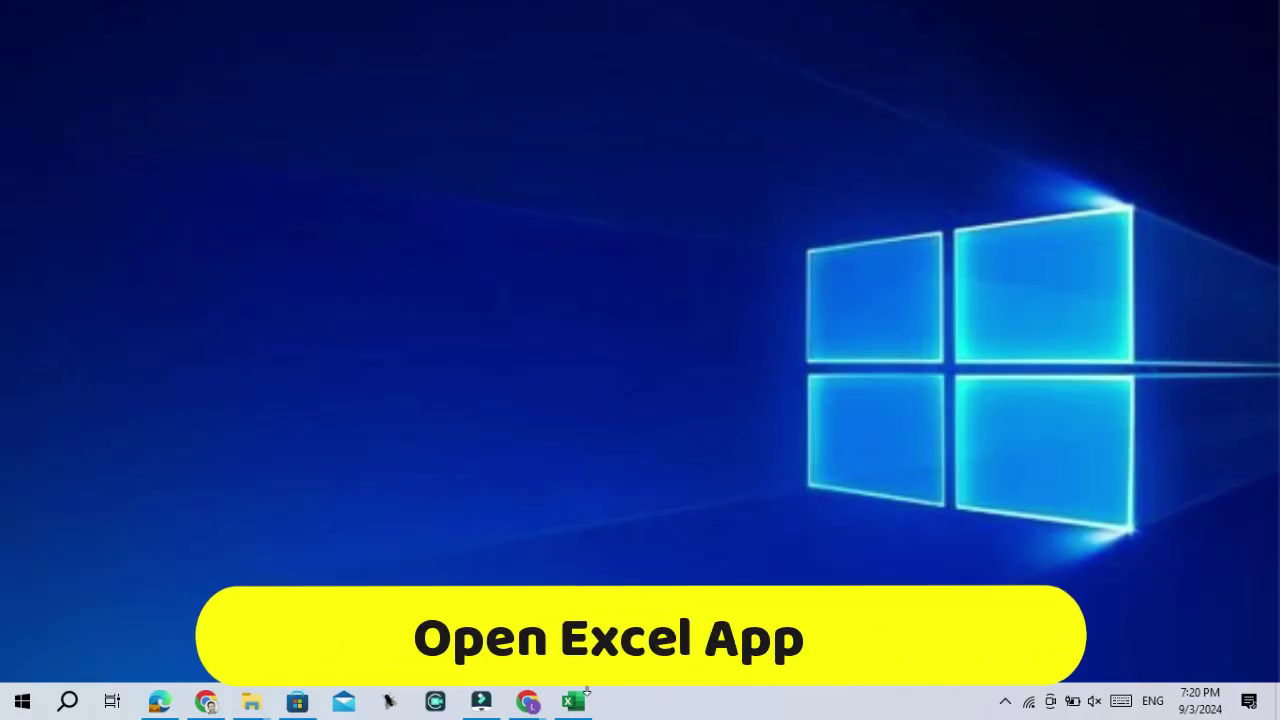
Step: Launch Excel from the taskbar and create a new blank workbook, Book1
{"action": "left_click", "coordinate": [583, 700]}
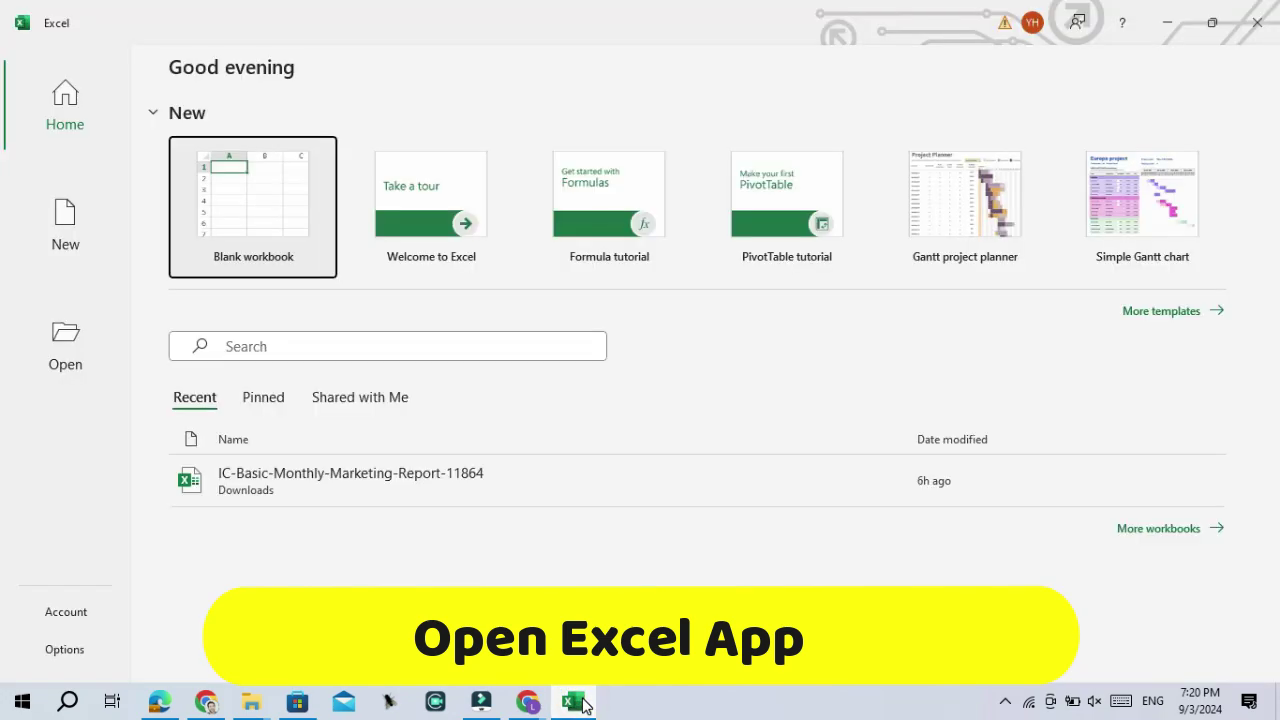
{"action": "left_click", "coordinate": [241, 212]}
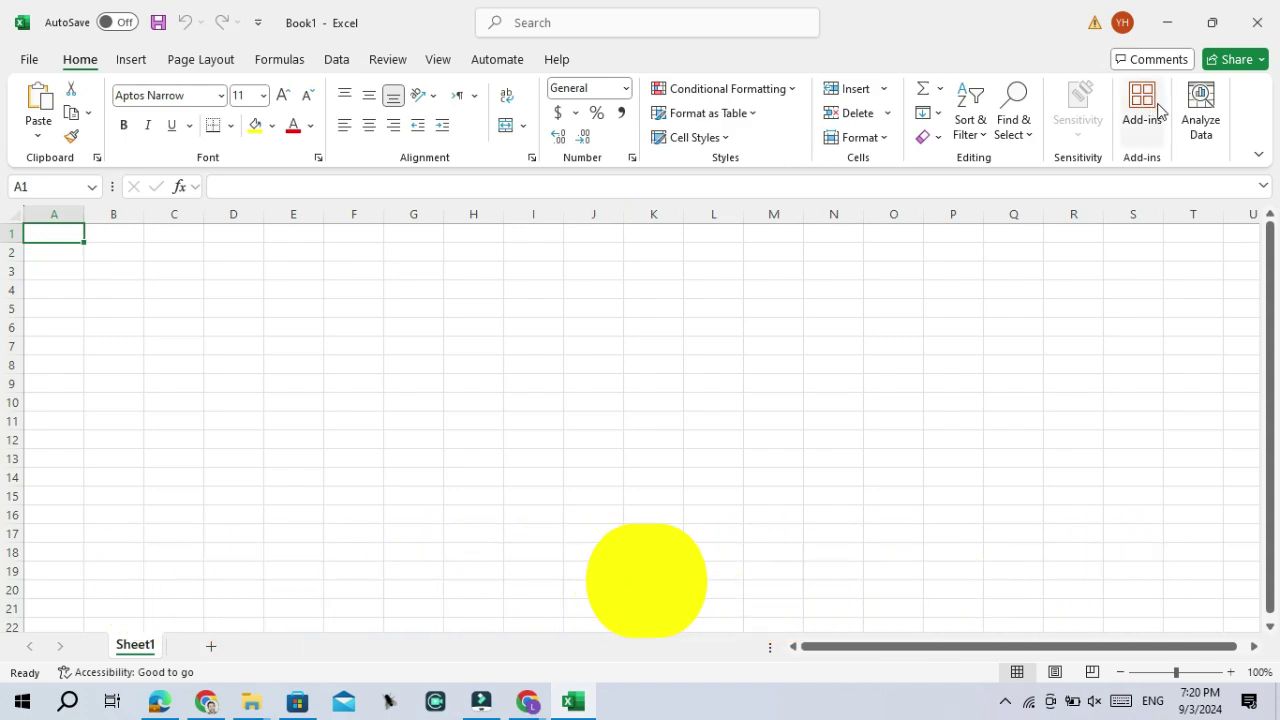
Step: Search the add-ins for 'copi' and add Copilot for Finance (Preview)
{"action": "left_click", "coordinate": [1148, 118]}
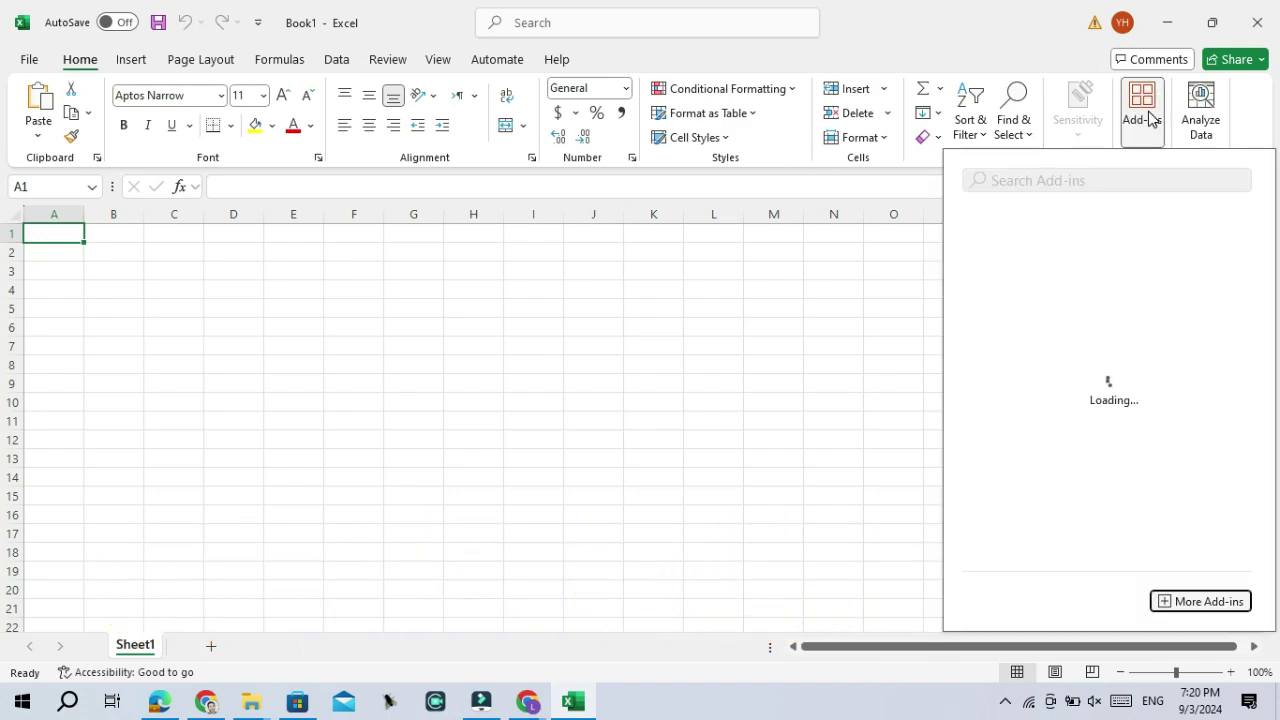
{"action": "left_click", "coordinate": [1103, 181]}
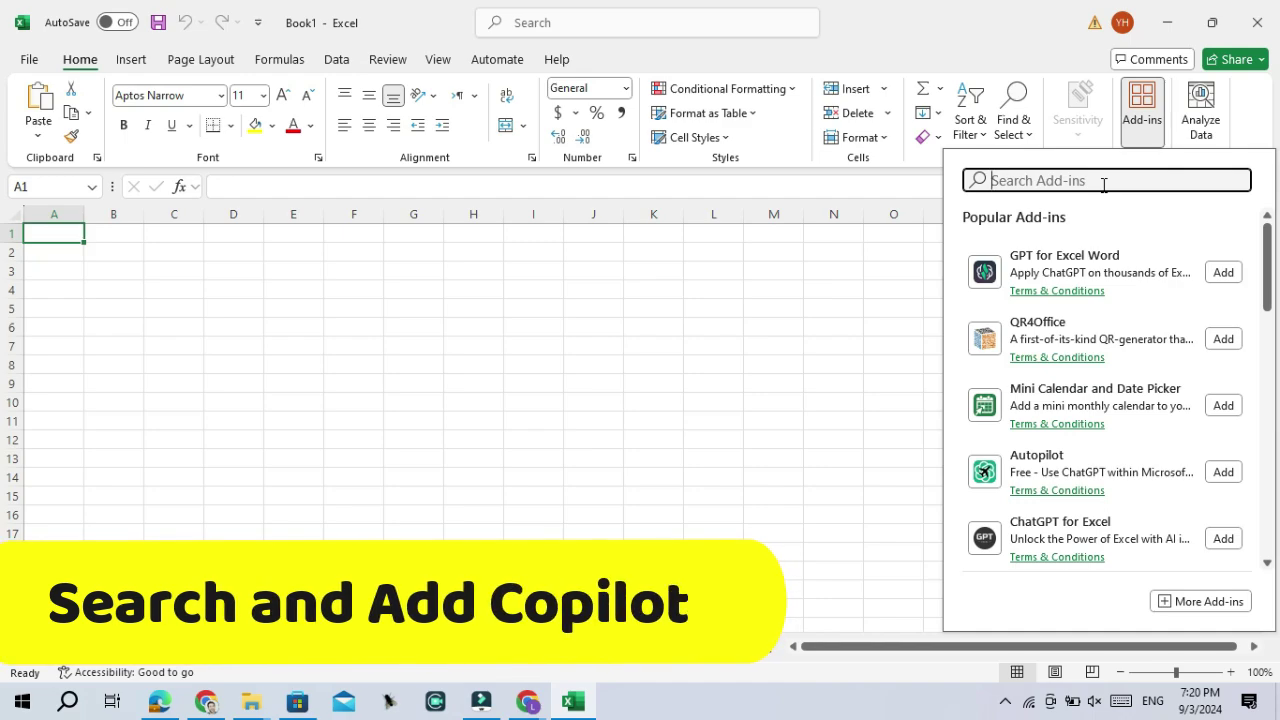
{"action": "type", "text": "c"}
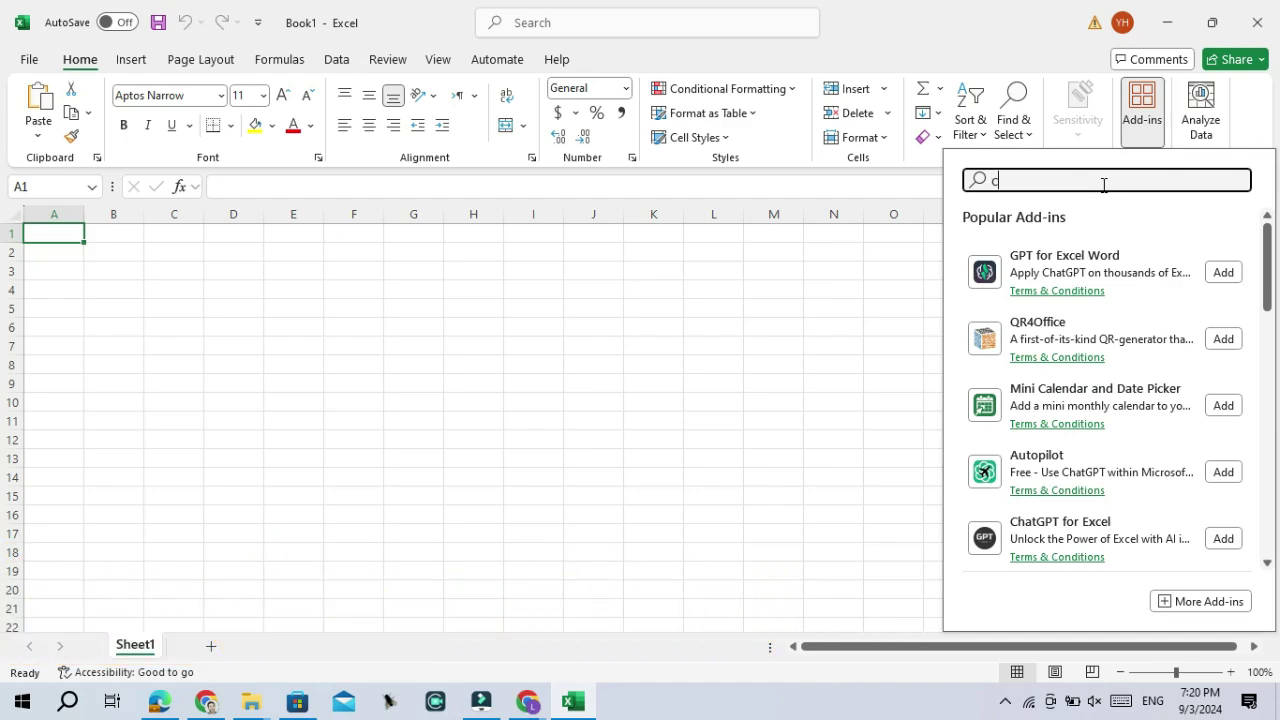
{"action": "type", "text": "o"}
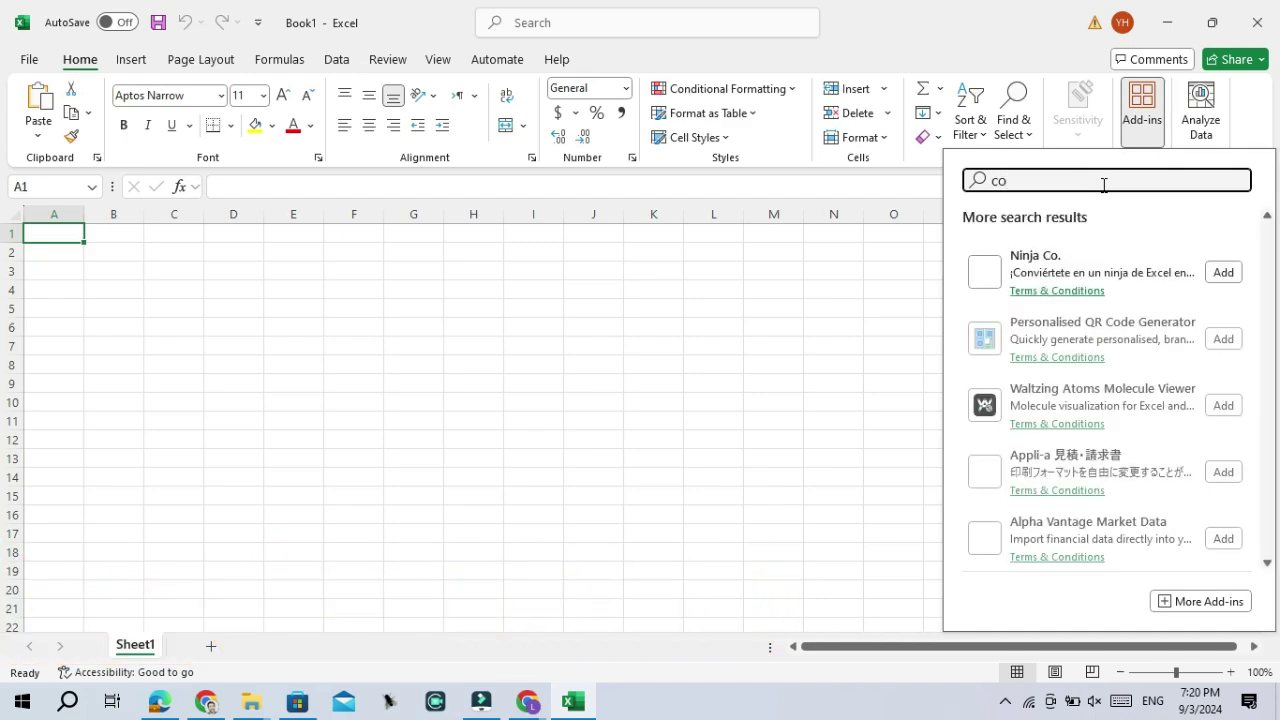
{"action": "type", "text": "pilot"}
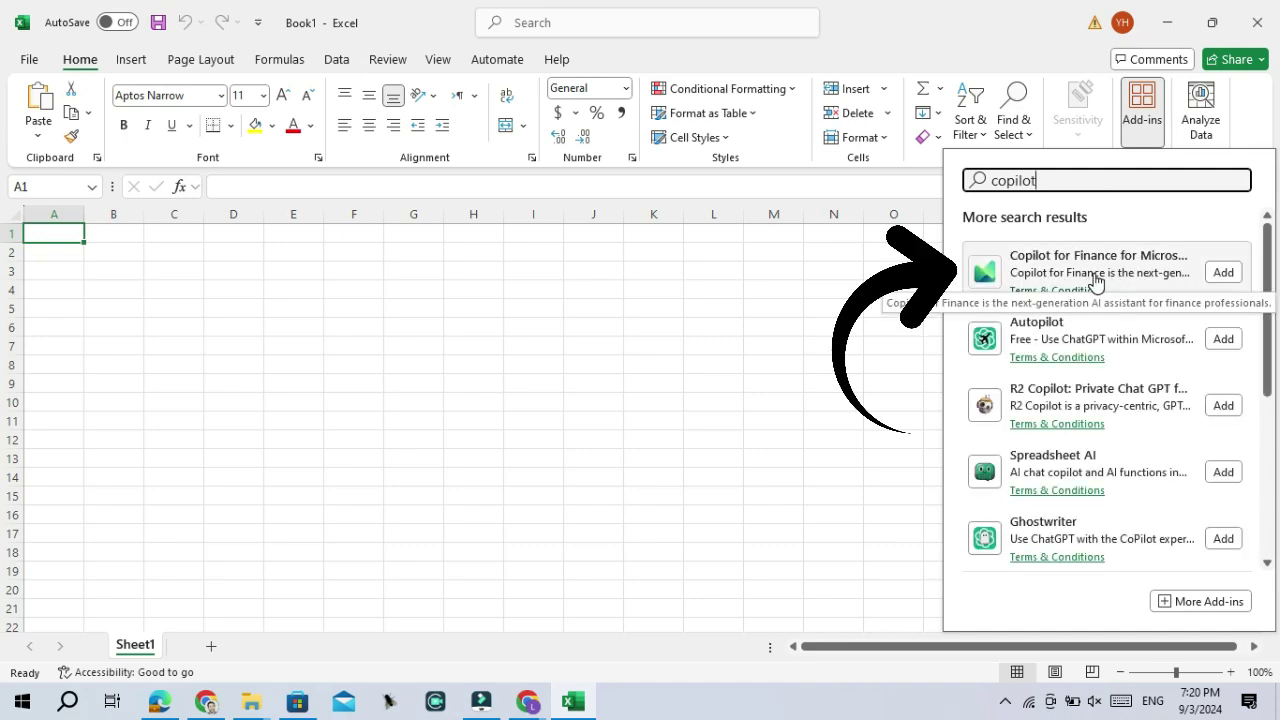
{"action": "left_click", "coordinate": [1221, 271]}
Step: Get started with Copilot for Finance, dismiss the tip, and load the sample trip budget and bank data
{"action": "key", "text": "alt"}
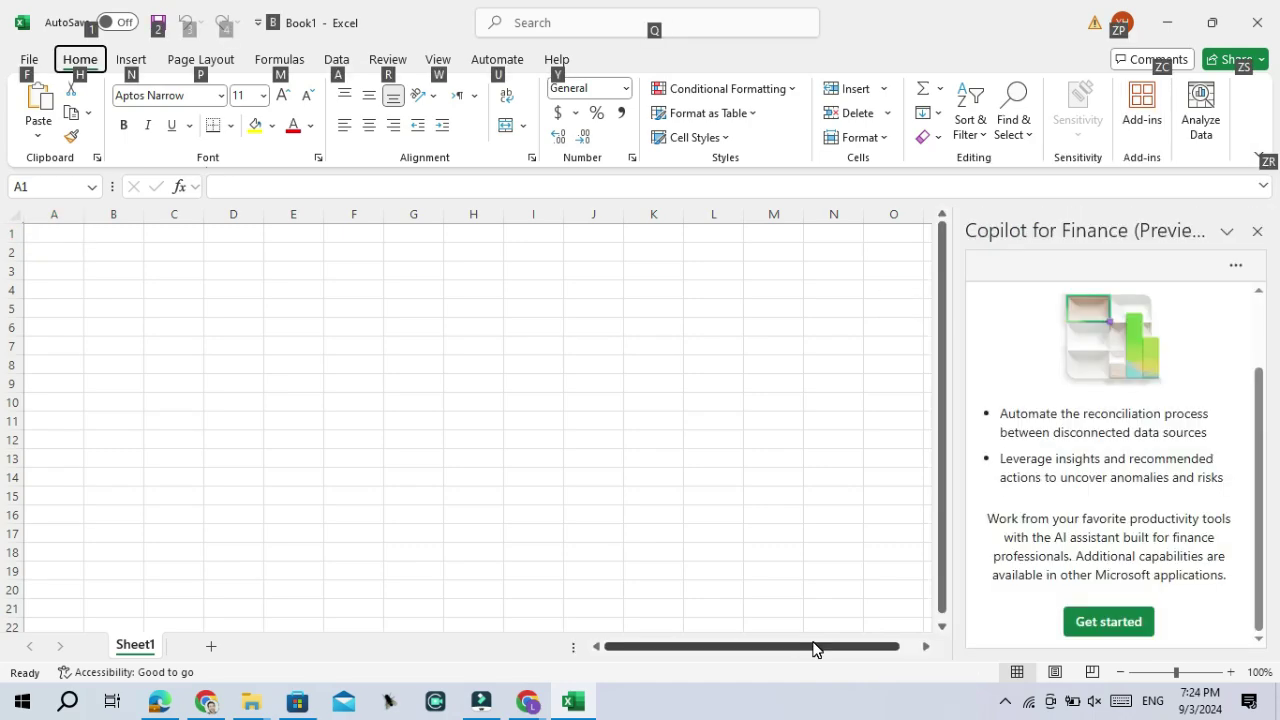
{"action": "left_click", "coordinate": [1112, 621]}
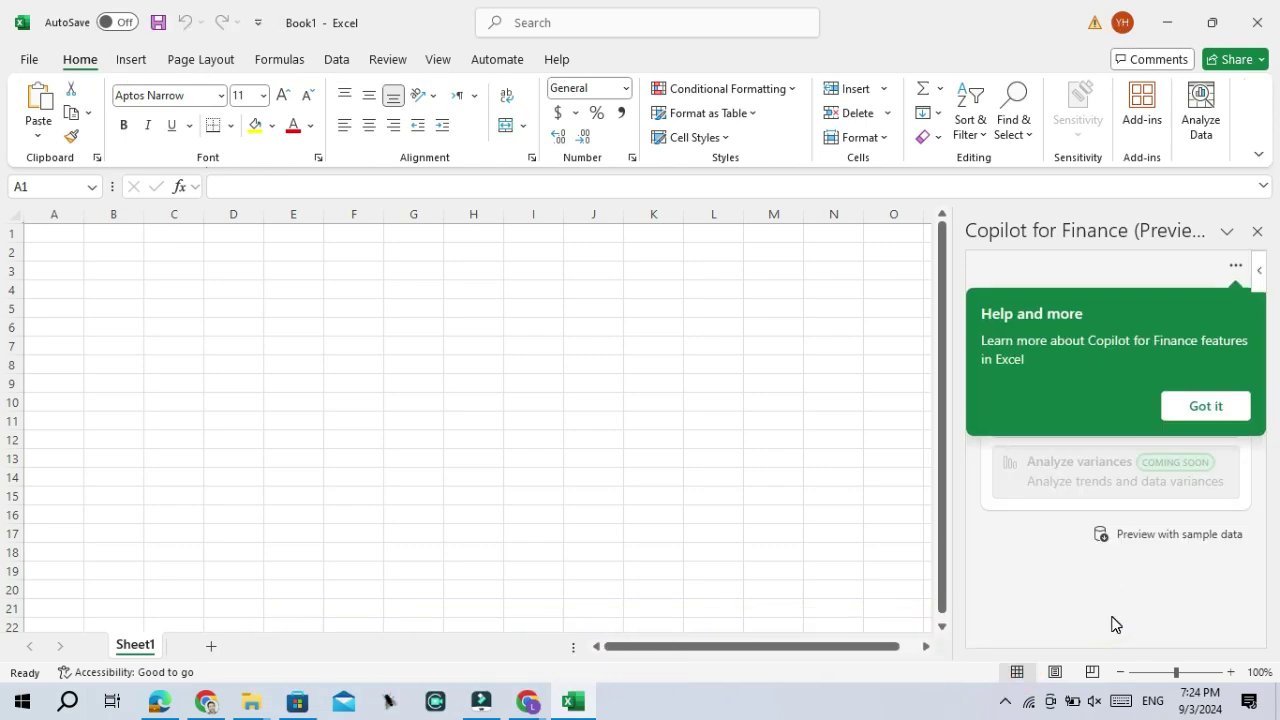
{"action": "left_click", "coordinate": [1195, 408]}
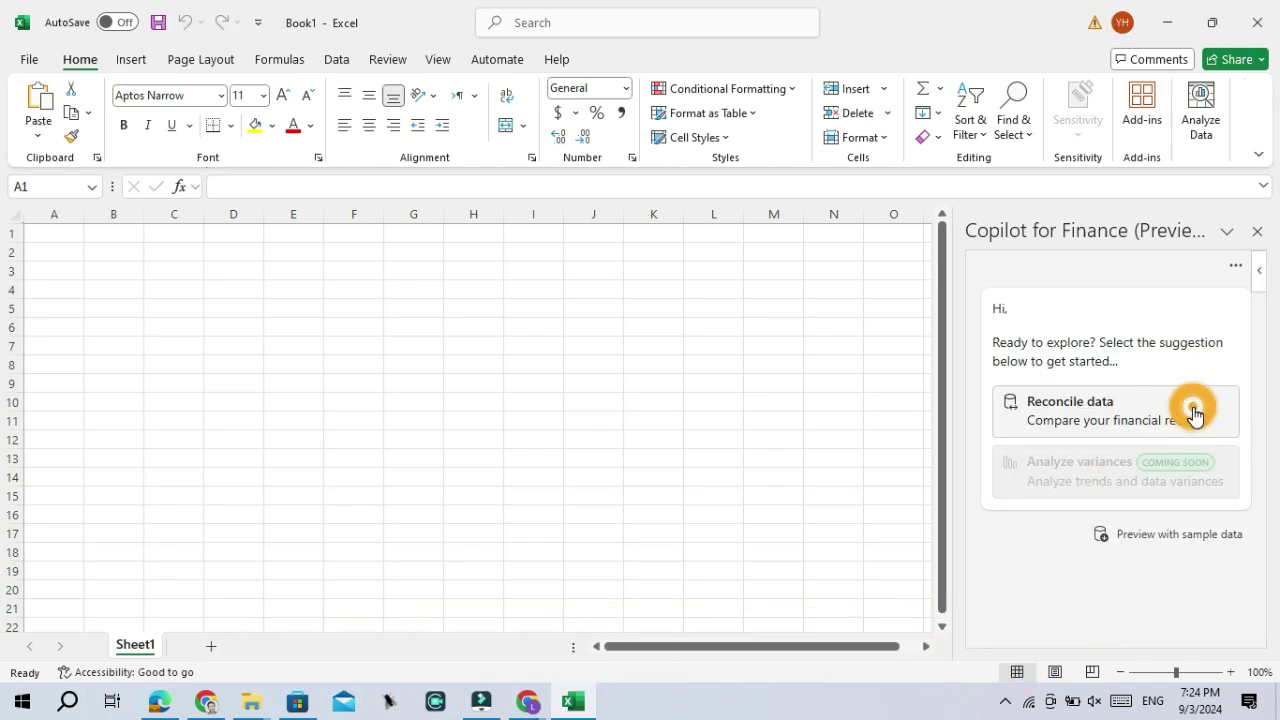
{"action": "left_click", "coordinate": [1153, 543]}
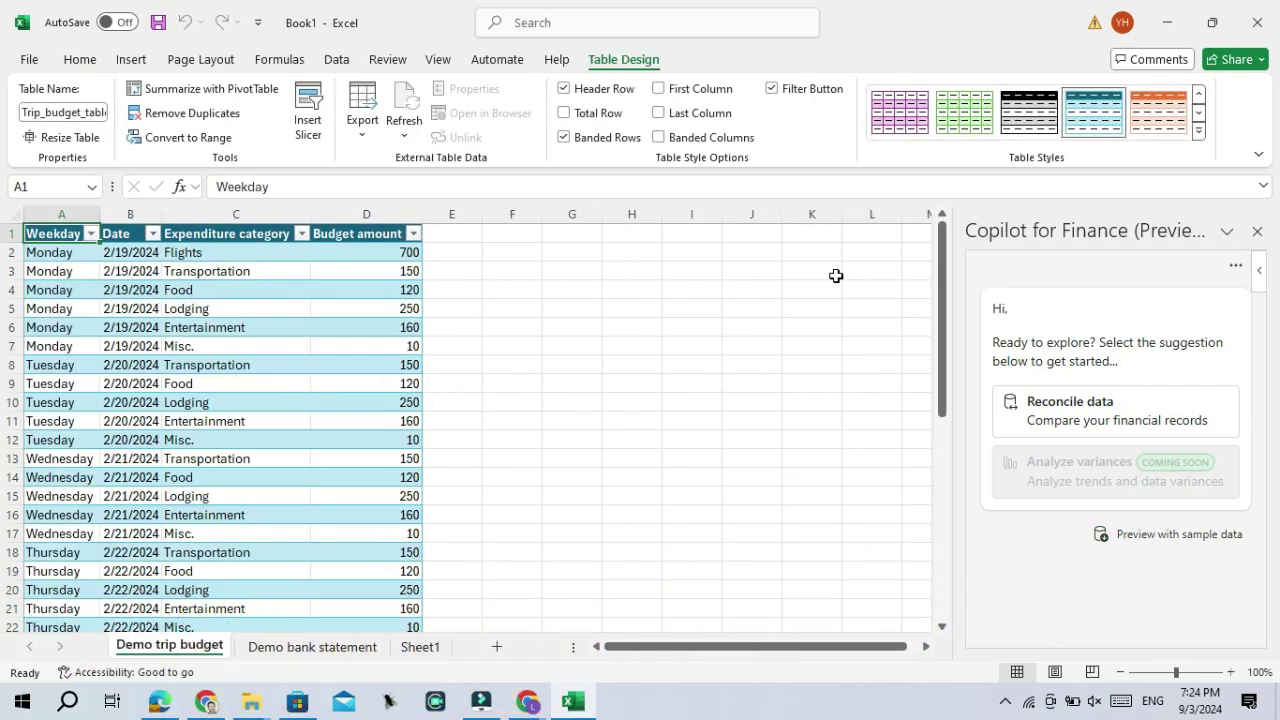
Step: Start Reconcile data, pairing Demo trip budget and Demo bank statement tables, and advance to Edit columns
{"action": "mouse_move", "coordinate": [943, 268]}
{"action": "left_mouse_down"}
{"action": "mouse_move", "coordinate": [948, 503]}
{"action": "mouse_move", "coordinate": [929, 264]}
{"action": "left_mouse_up"}
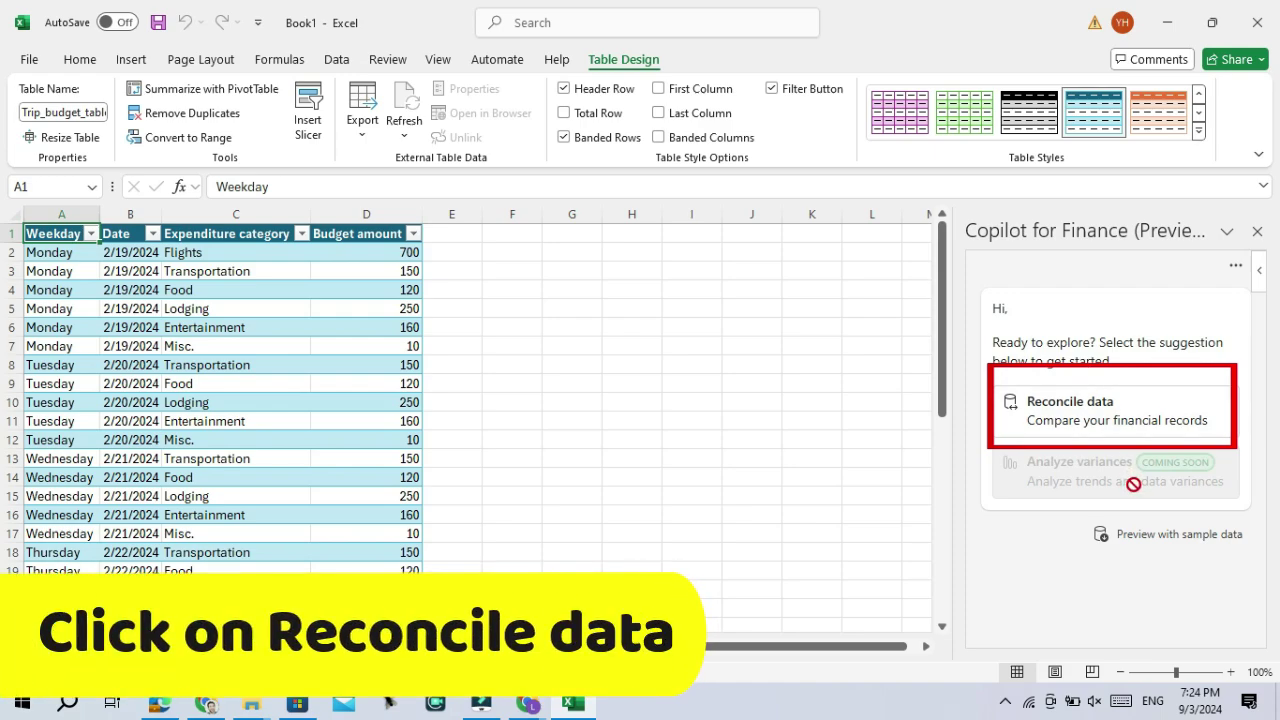
{"action": "left_click", "coordinate": [1102, 402]}
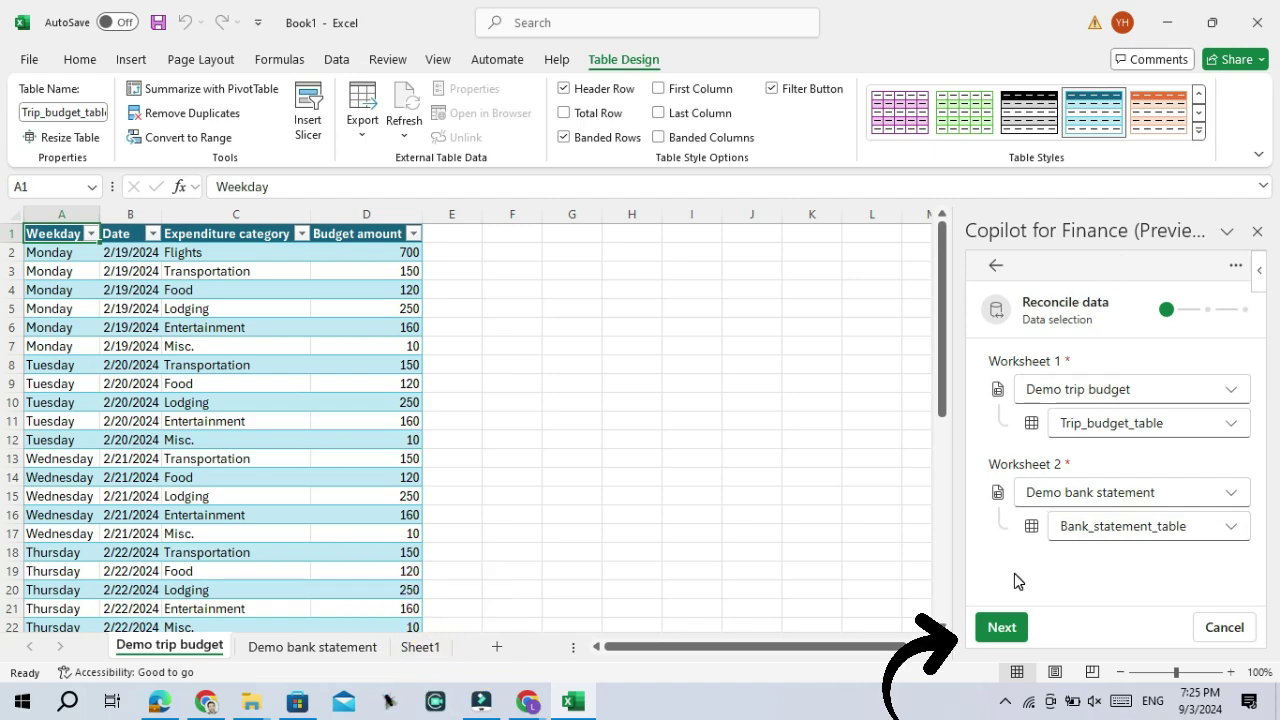
{"action": "left_click", "coordinate": [1001, 627]}
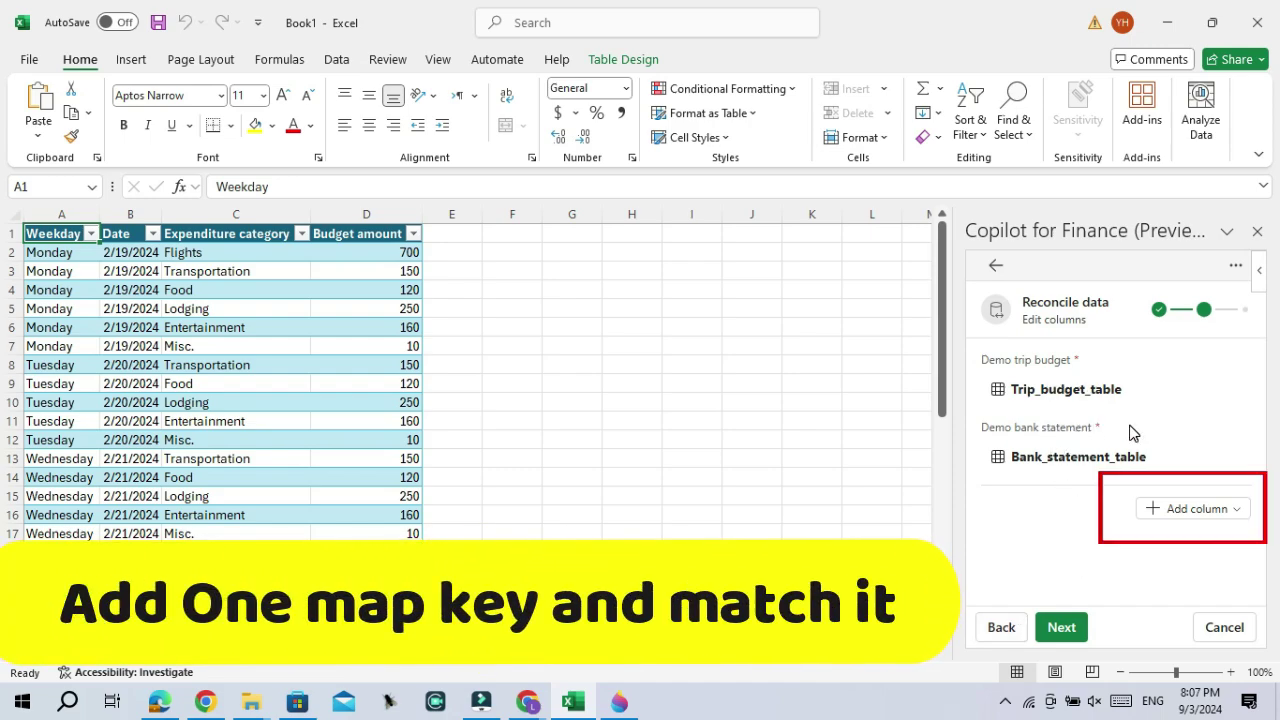
Step: Add a mapping key column and set Trip_budget_table's key to Weekday
{"action": "left_click", "coordinate": [1196, 509]}
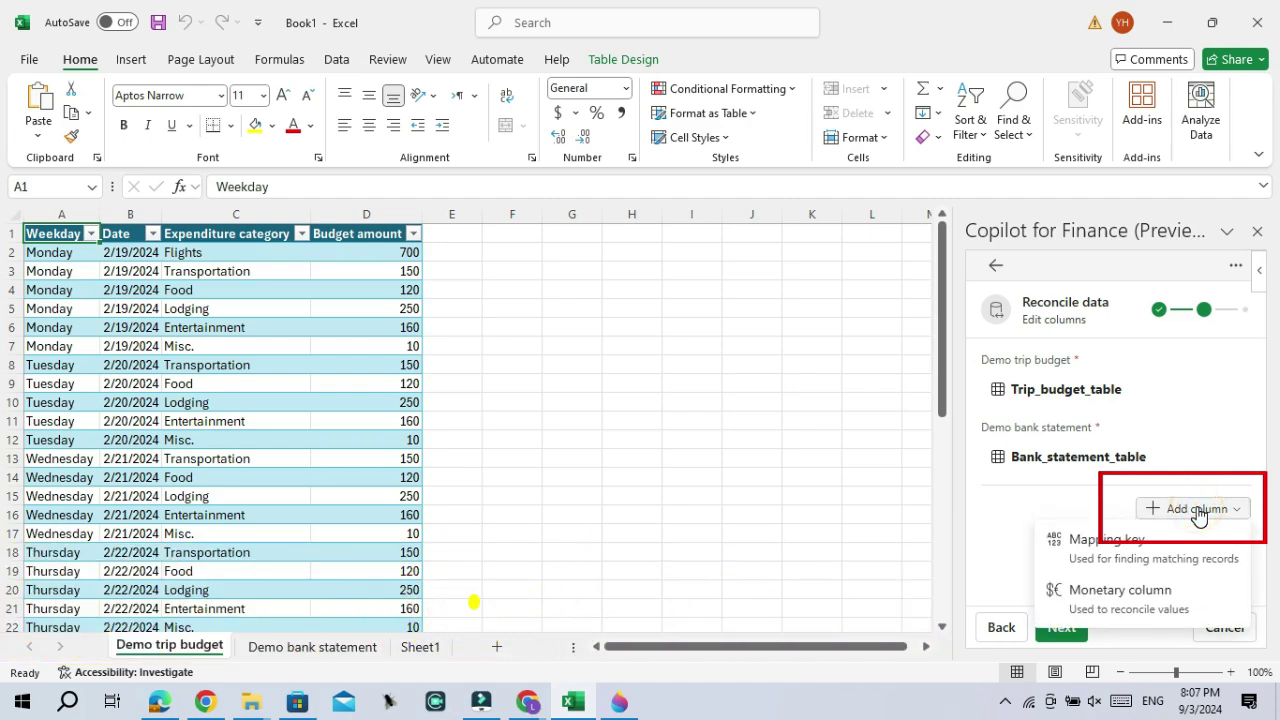
{"action": "left_click", "coordinate": [1107, 545]}
{"action": "left_click", "coordinate": [1127, 413]}
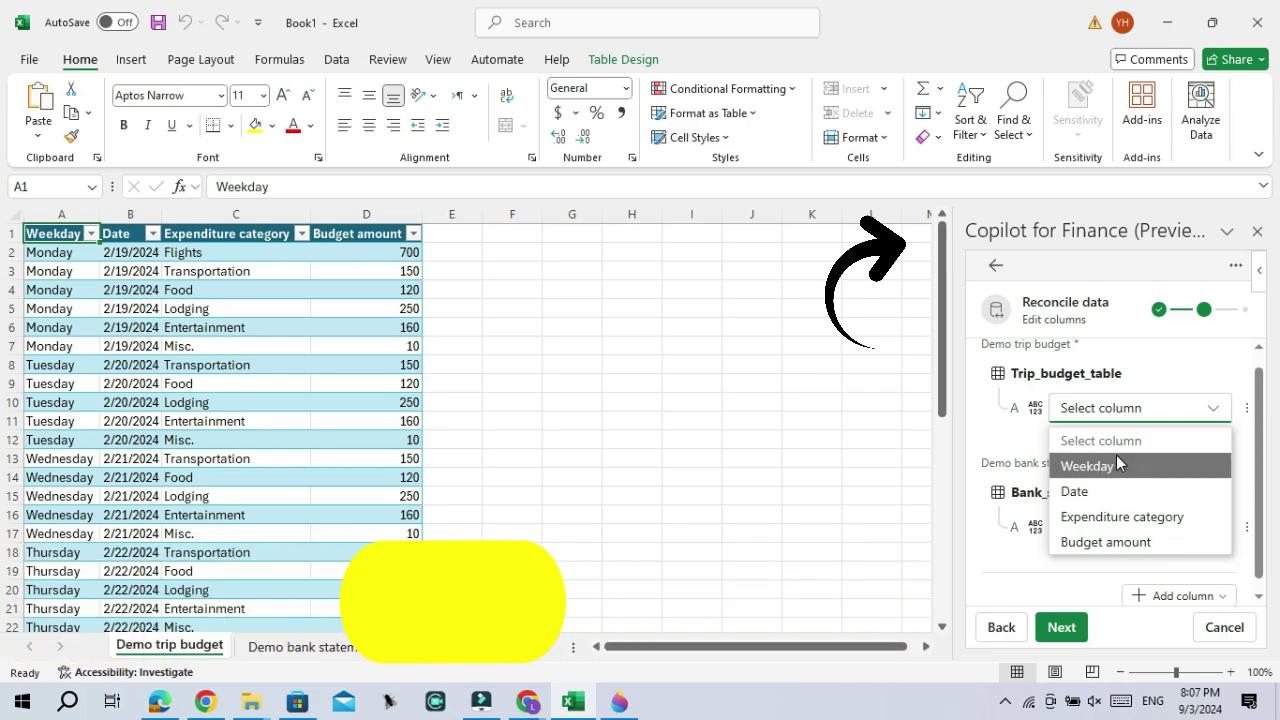
{"action": "left_click", "coordinate": [1117, 462]}
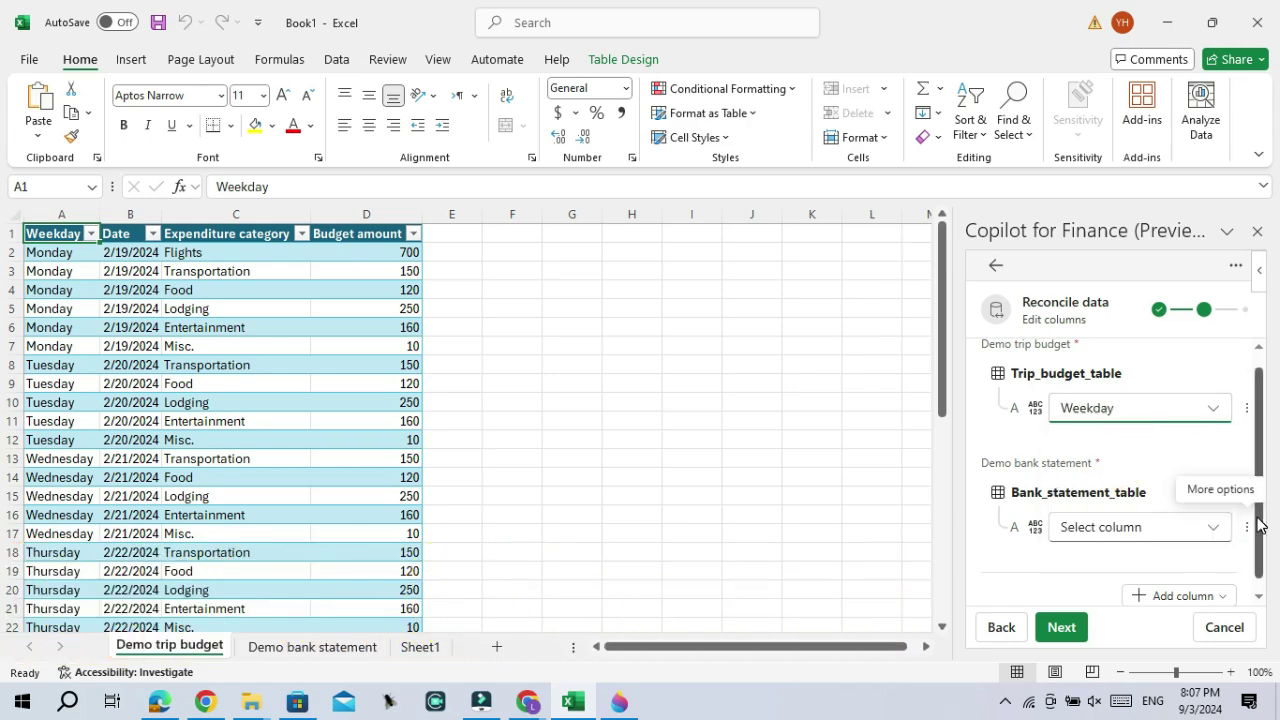
Step: Add a monetary column to both tables and set Trip_budget_table's to Date
{"action": "left_click_drag", "start_coordinate": [1257, 520], "coordinate": [1260, 565]}
{"action": "left_click", "coordinate": [1170, 583]}
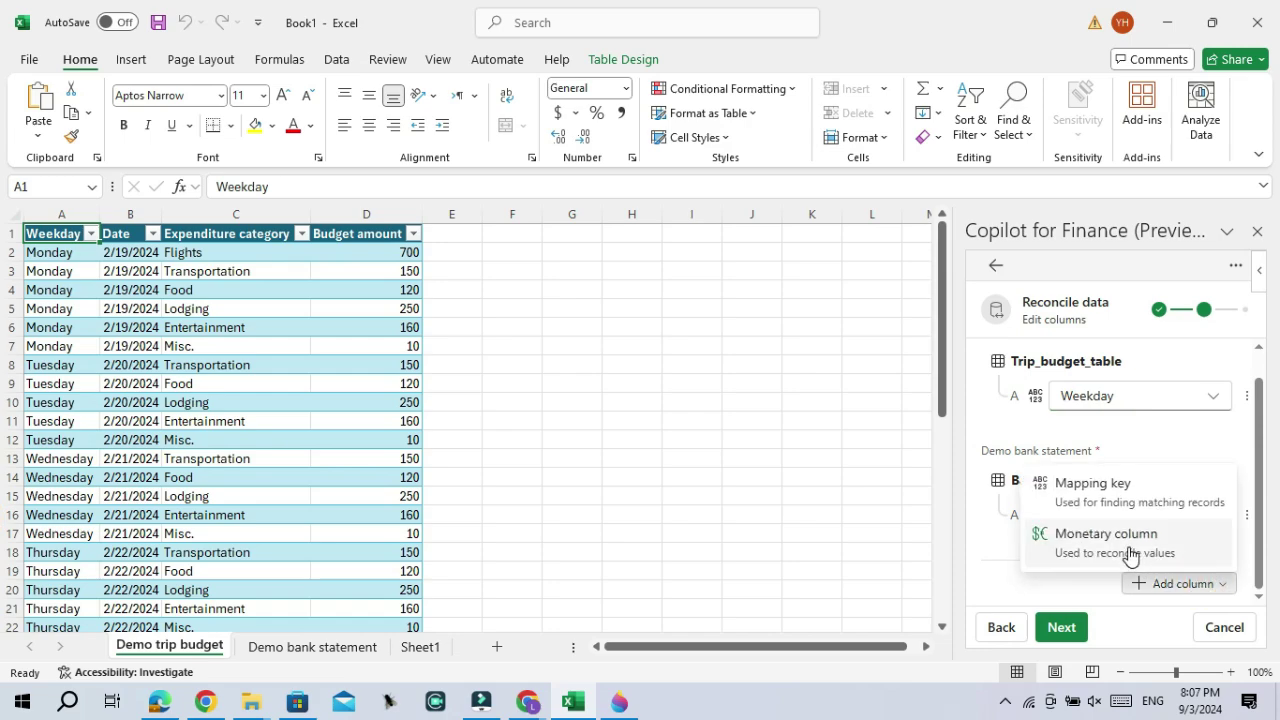
{"action": "left_click", "coordinate": [1128, 552]}
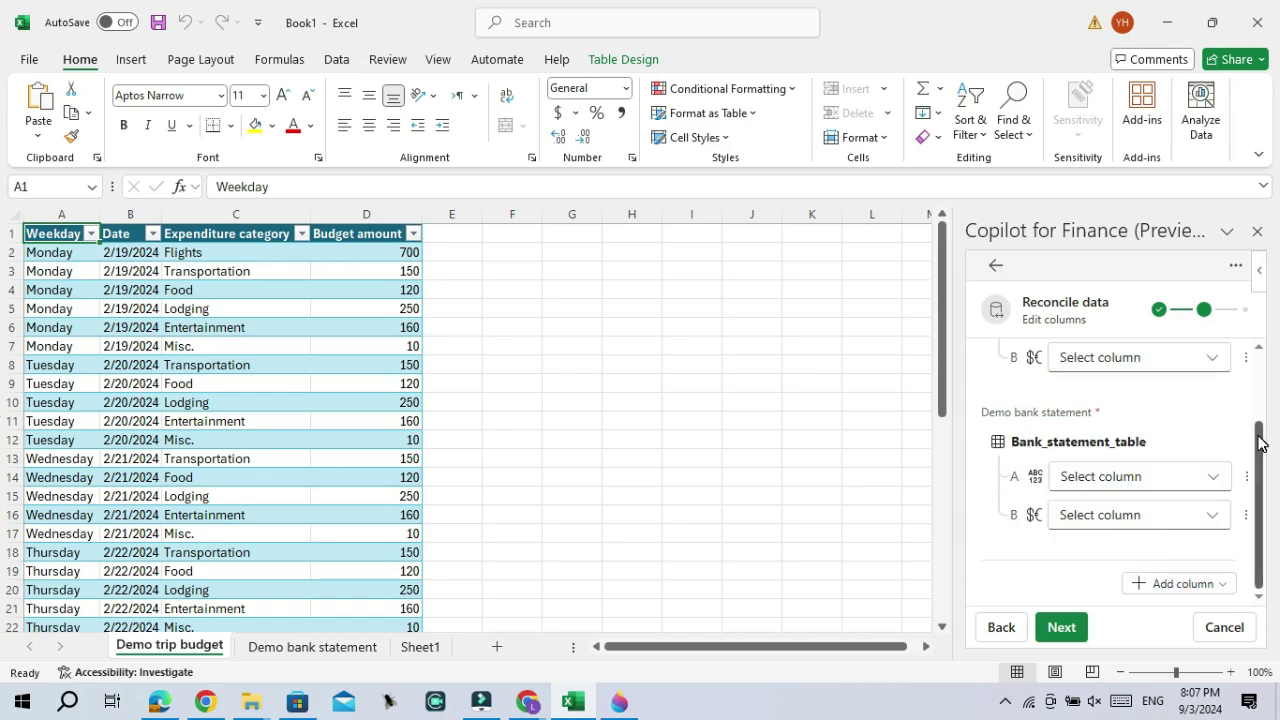
{"action": "left_click_drag", "start_coordinate": [1260, 437], "coordinate": [1260, 392]}
{"action": "left_click", "coordinate": [1179, 428]}
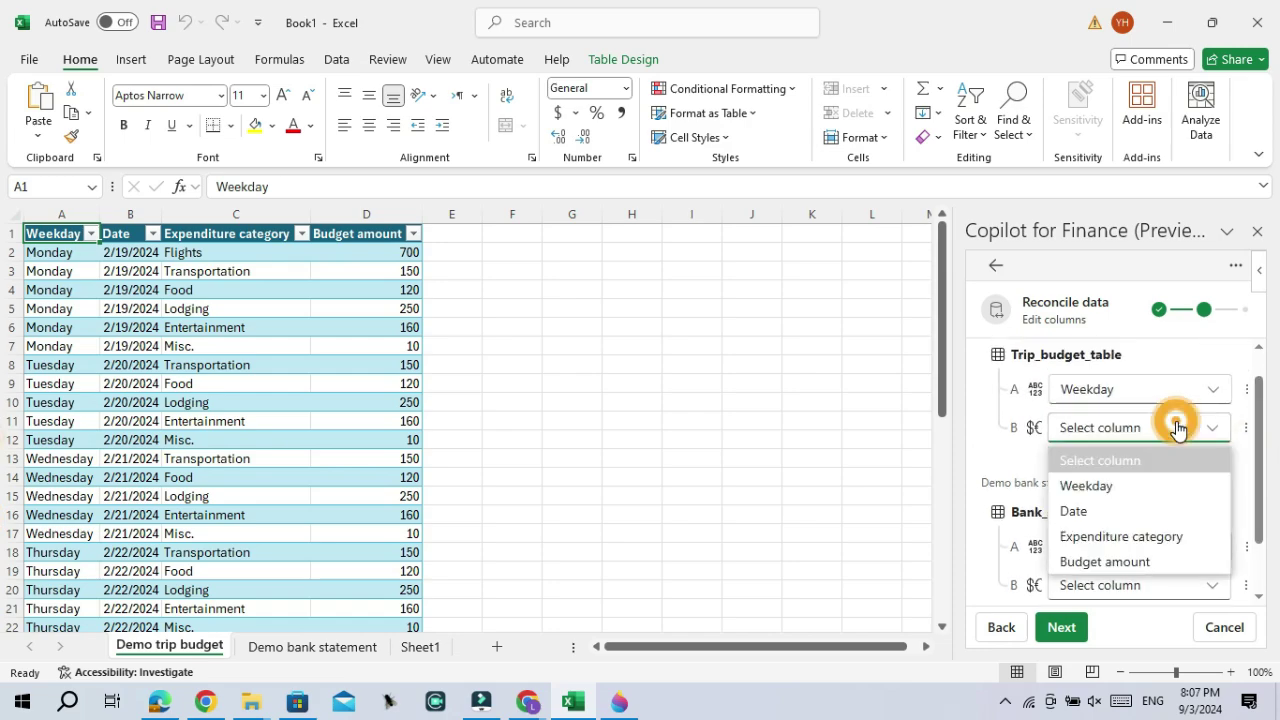
{"action": "left_click", "coordinate": [1117, 525]}
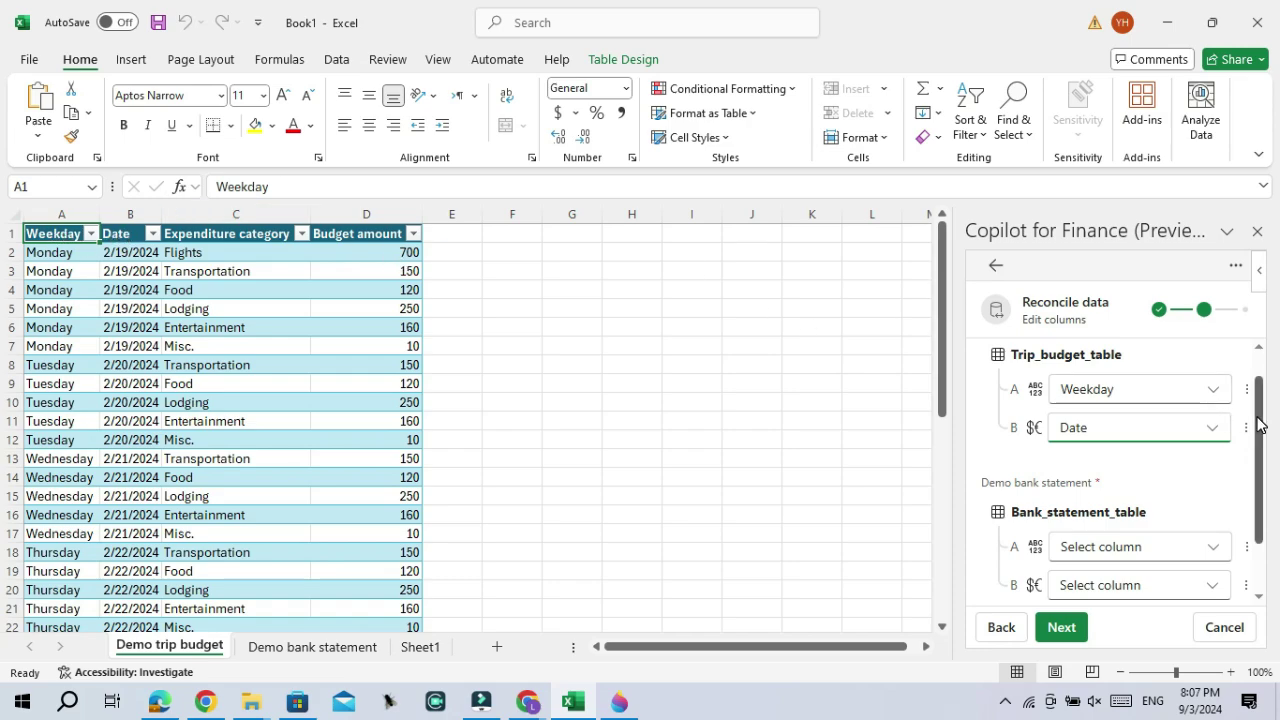
{"action": "left_click_drag", "start_coordinate": [1257, 418], "coordinate": [1260, 484]}
Step: Map Bank_statement_table's key to Transaction date and its monetary column to Amount
{"action": "left_click", "coordinate": [1158, 487]}
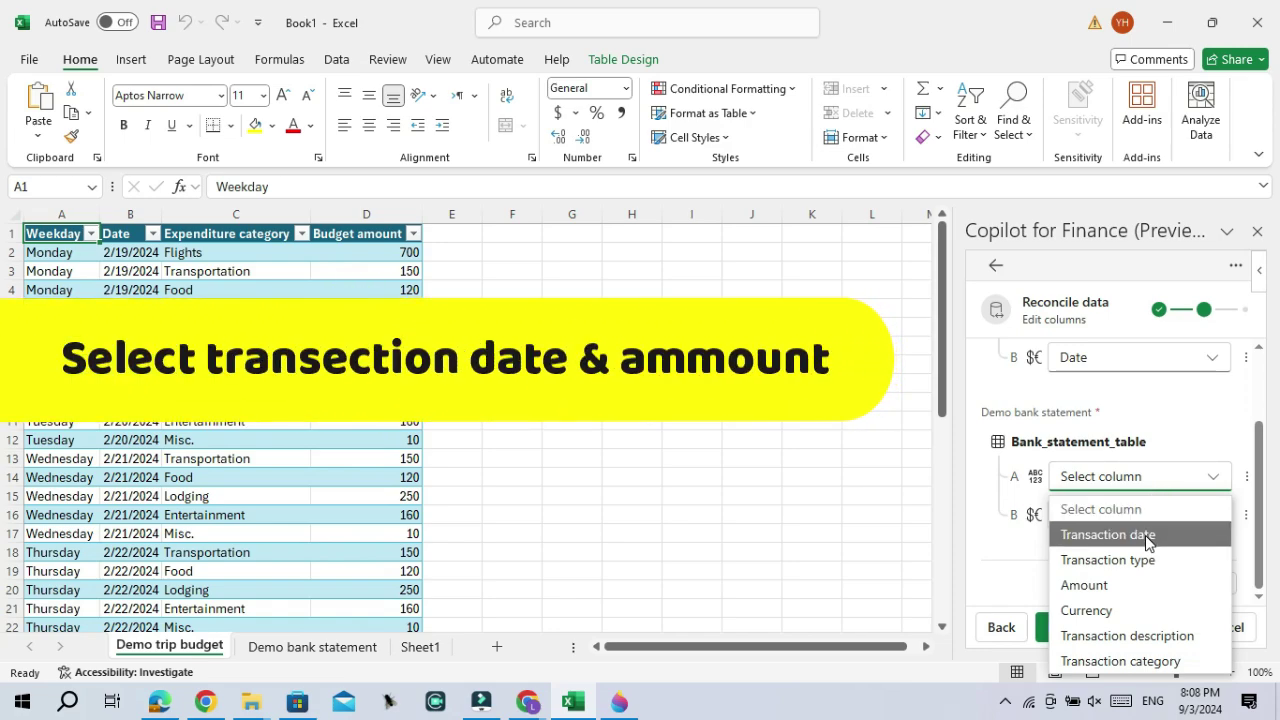
{"action": "left_click", "coordinate": [1145, 535]}
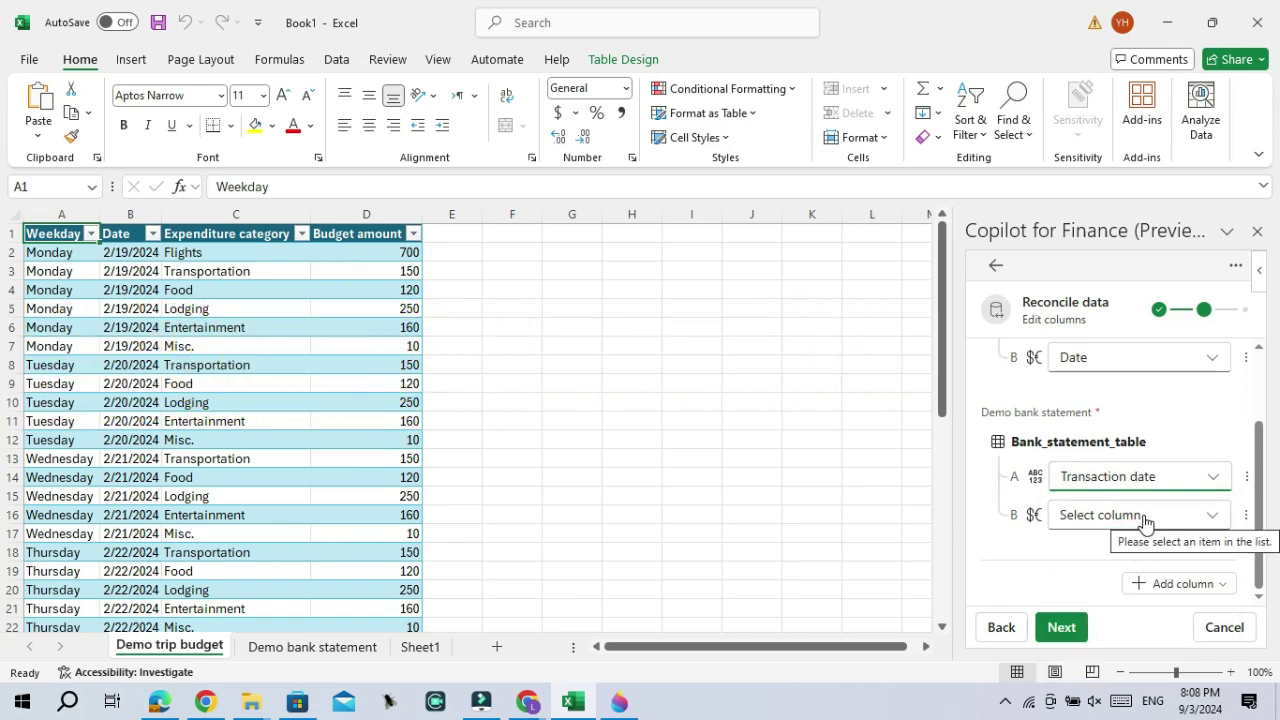
{"action": "left_click", "coordinate": [1145, 516]}
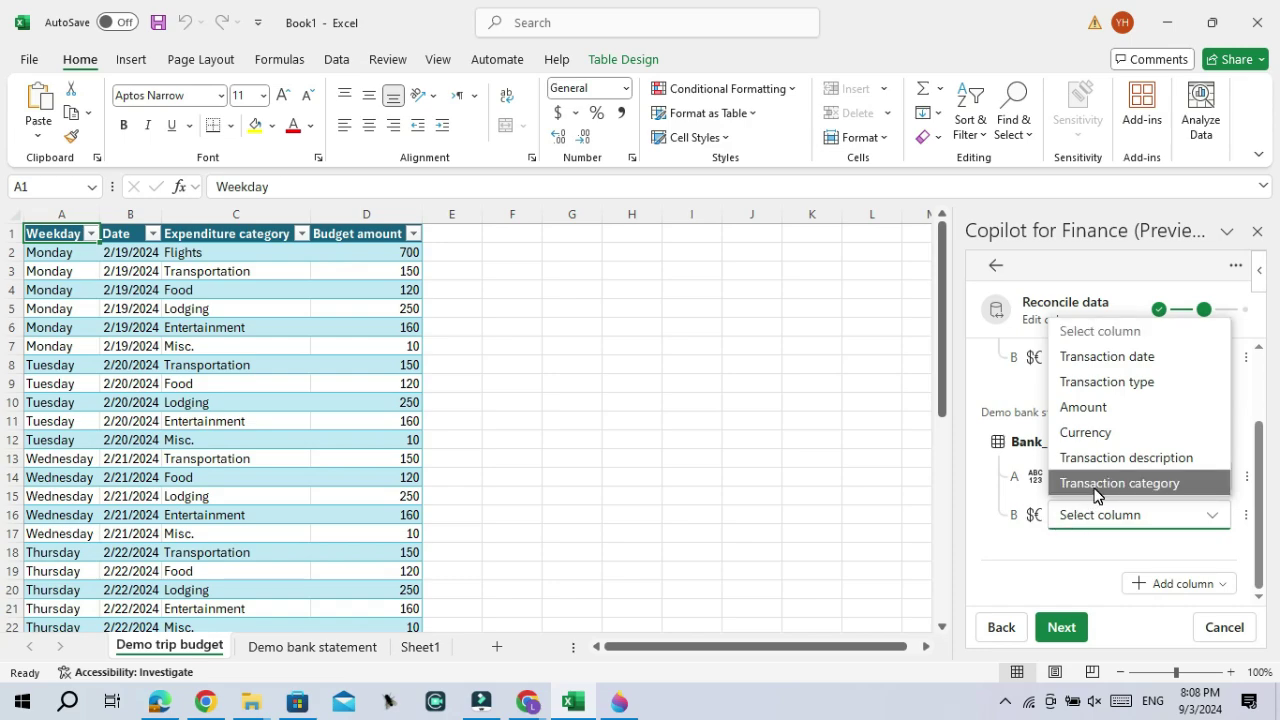
{"action": "left_click", "coordinate": [1088, 408]}
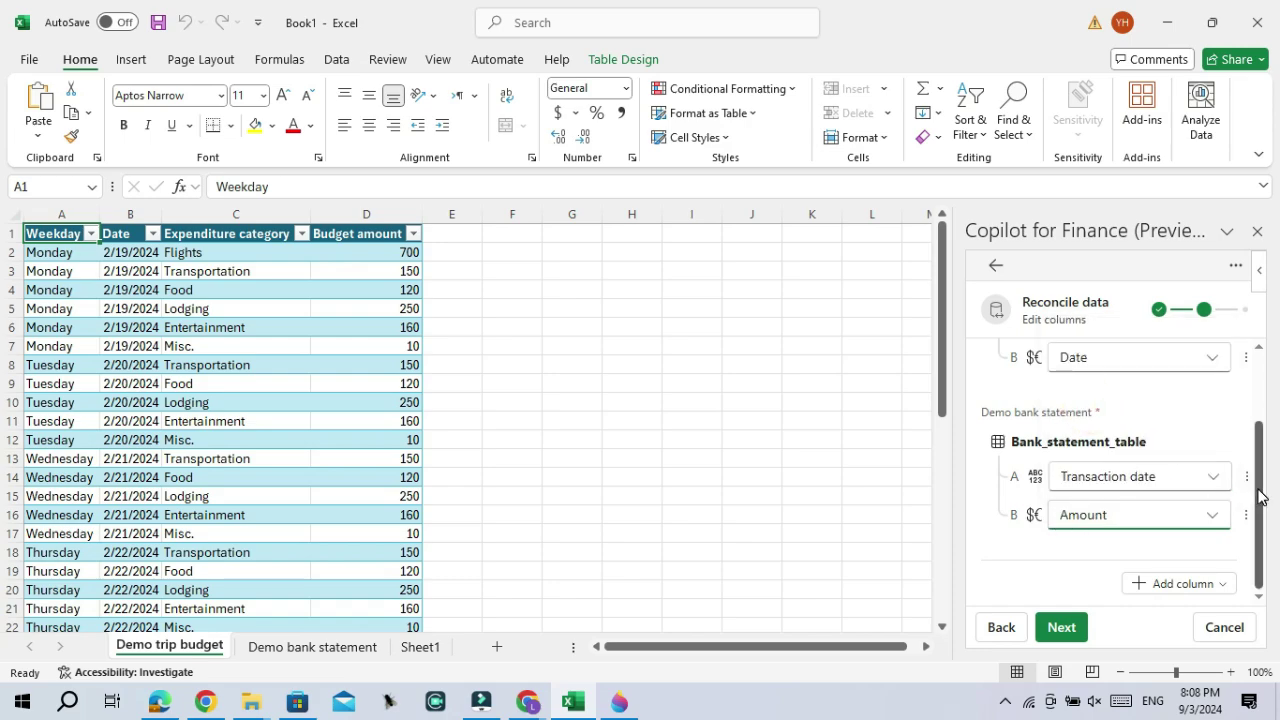
Step: Confirm Trip_budget_table's monetary column remains set to Date
{"action": "scroll", "coordinate": [1256, 490], "scroll_direction": "up", "scroll_amount": 2}
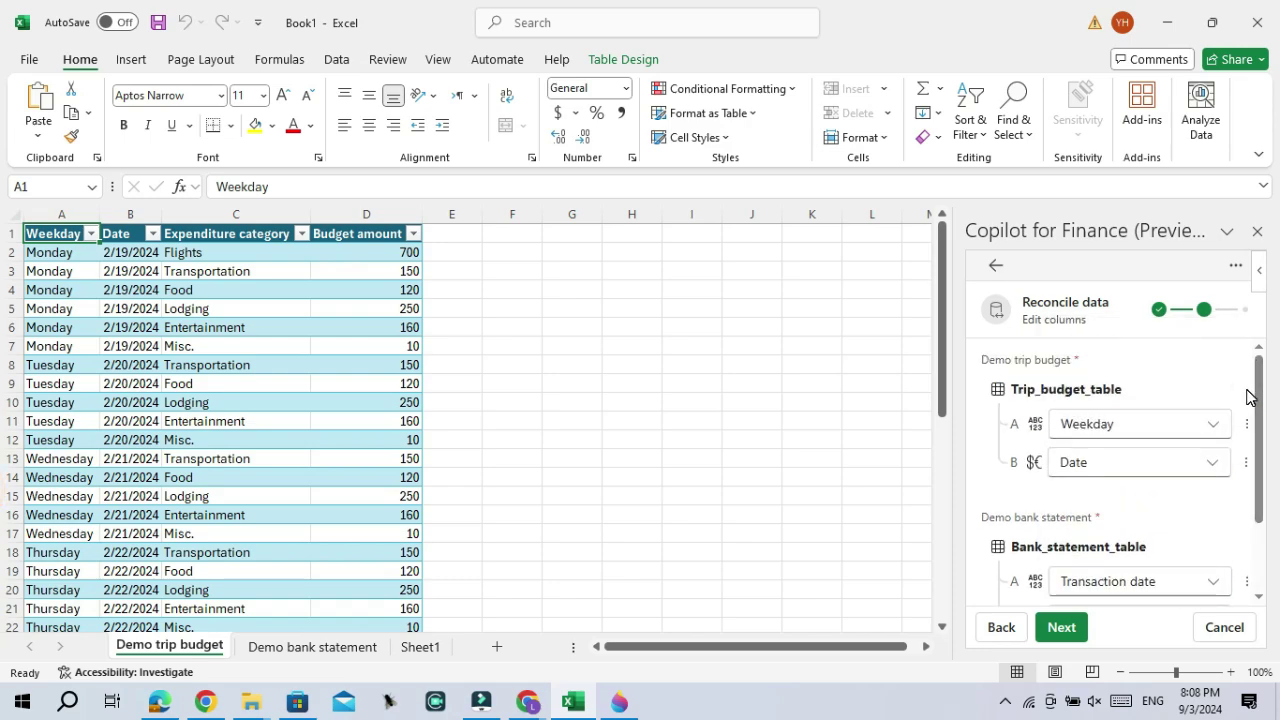
{"action": "left_click", "coordinate": [1110, 468]}
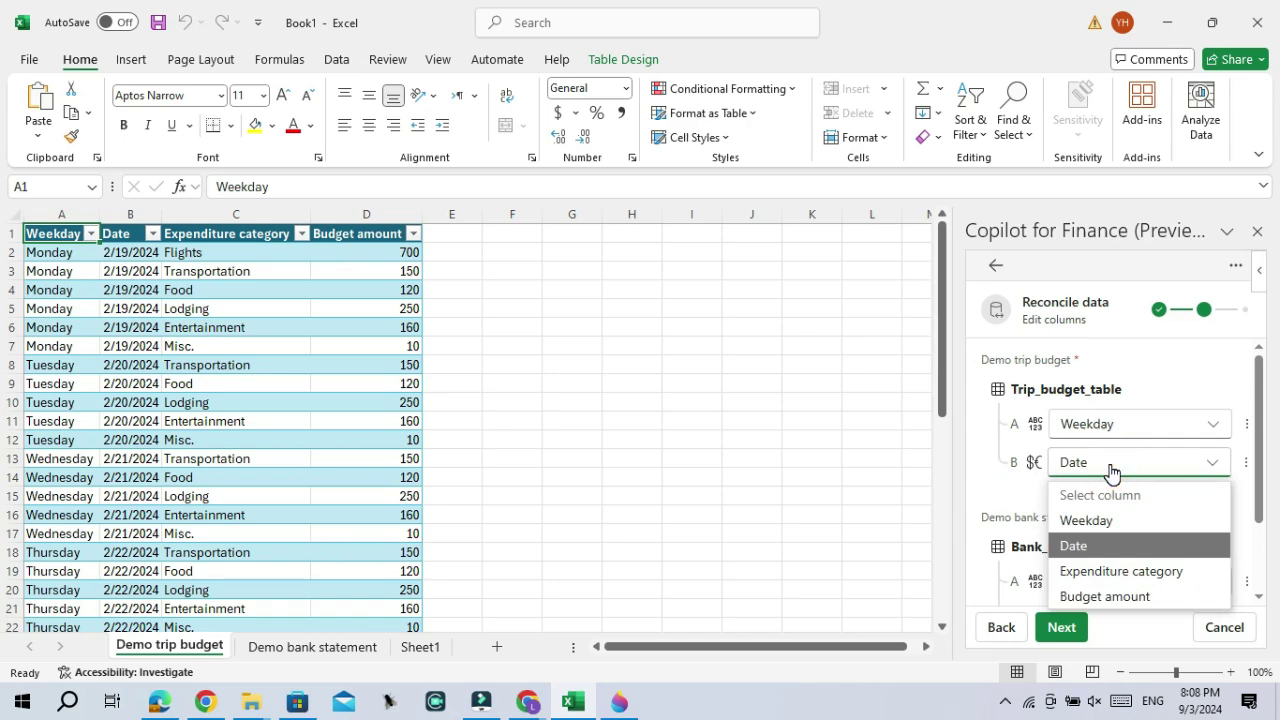
{"action": "left_click", "coordinate": [1110, 468]}
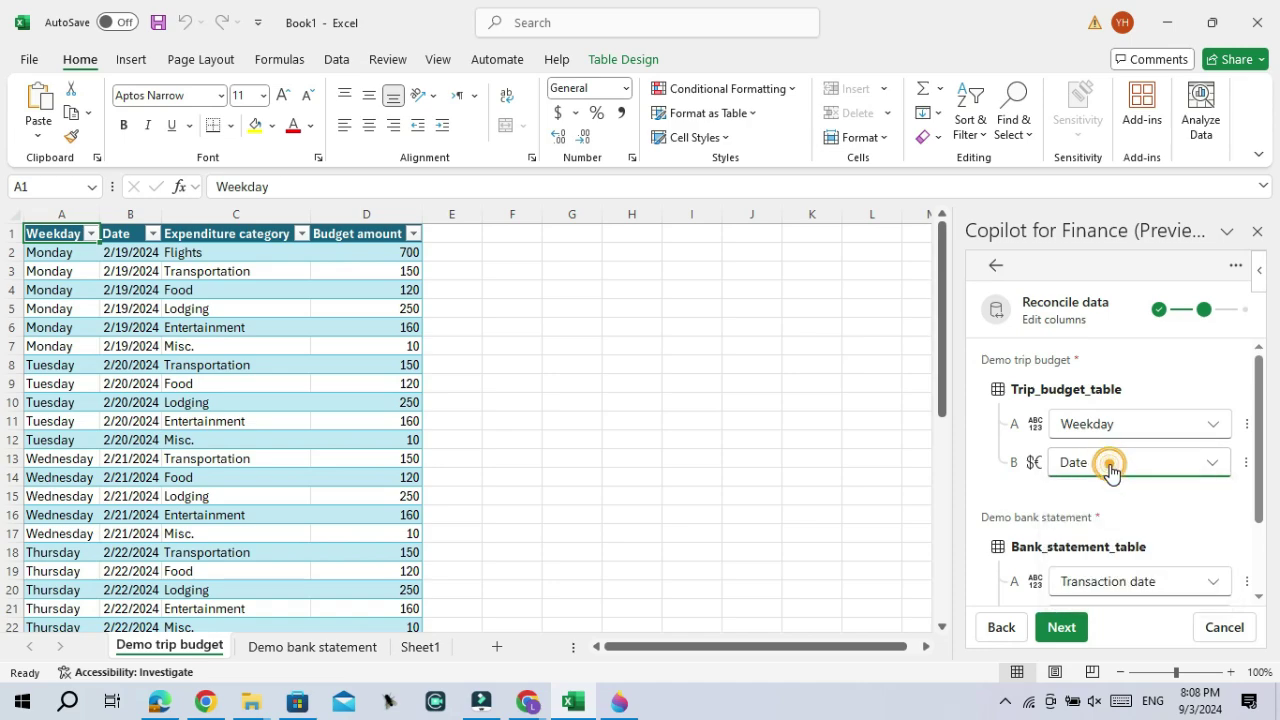
{"action": "scroll", "coordinate": [1262, 450], "scroll_direction": "down", "scroll_amount": 2}
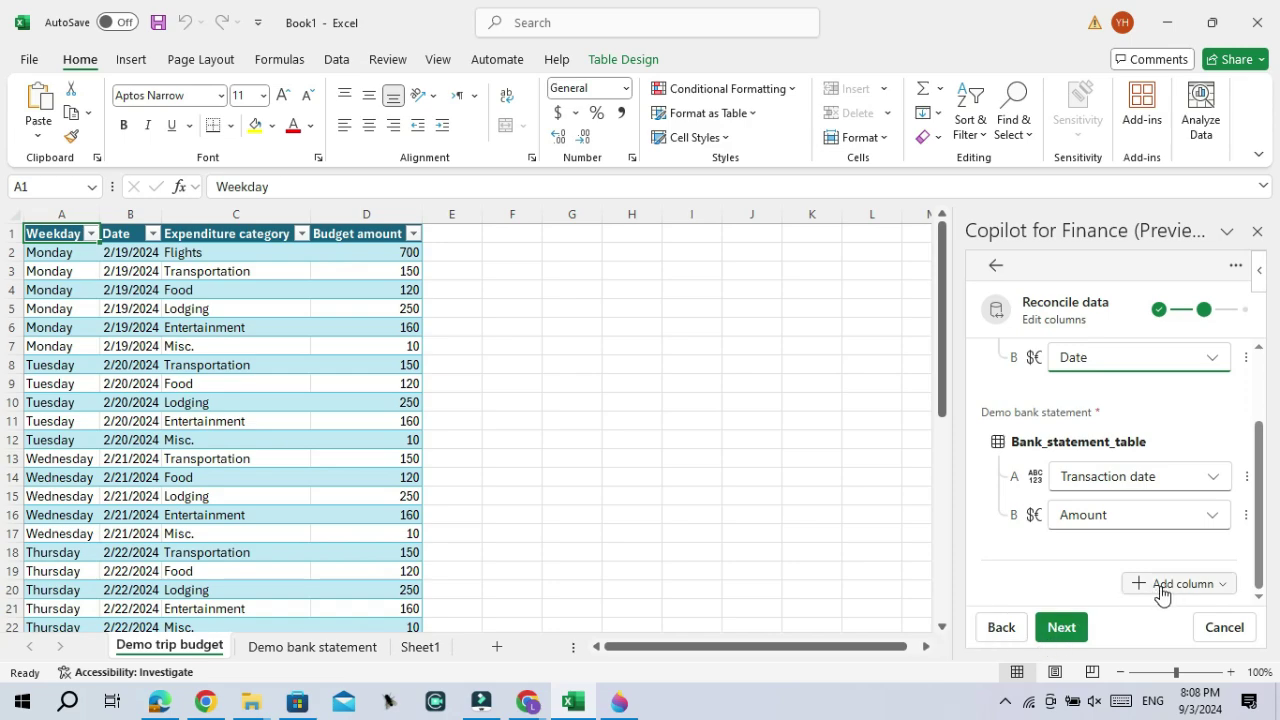
Step: Generate the Reconciliation Report sheet and review its unmatched transactions and 1852415.00 grand-total difference
{"action": "left_click", "coordinate": [1064, 627]}
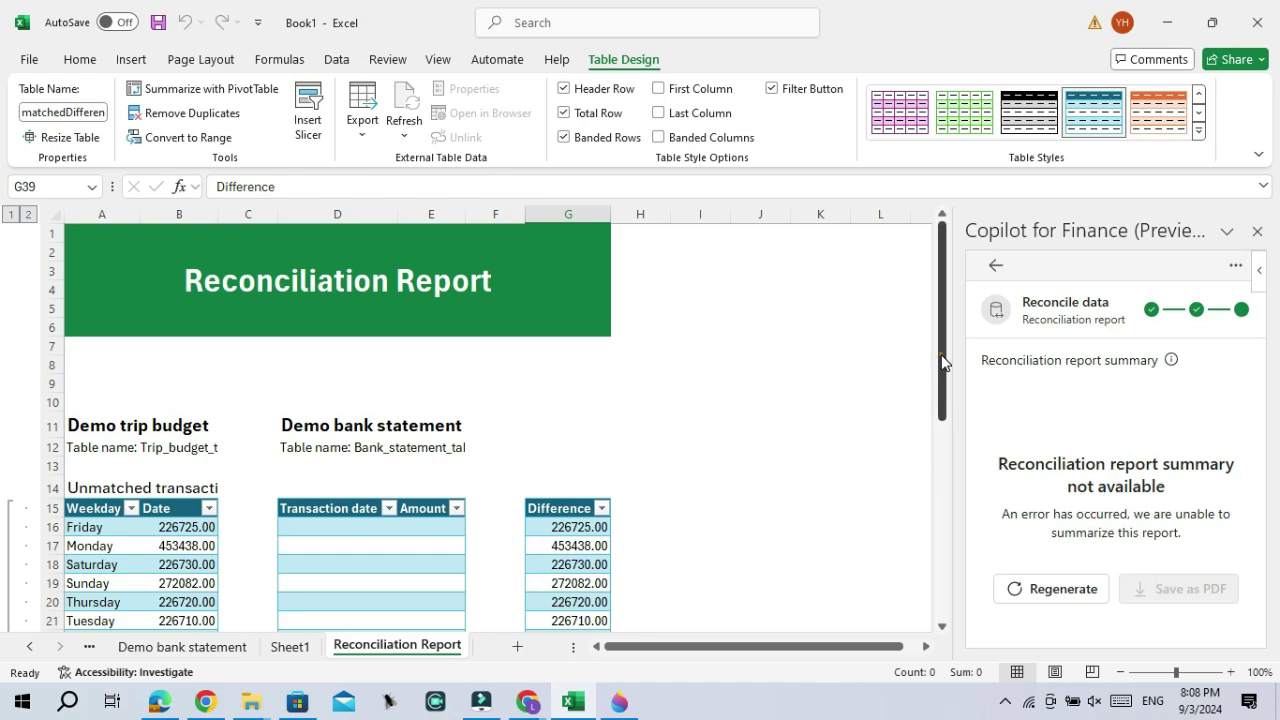
{"action": "left_click_drag", "start_coordinate": [942, 362], "coordinate": [955, 585]}
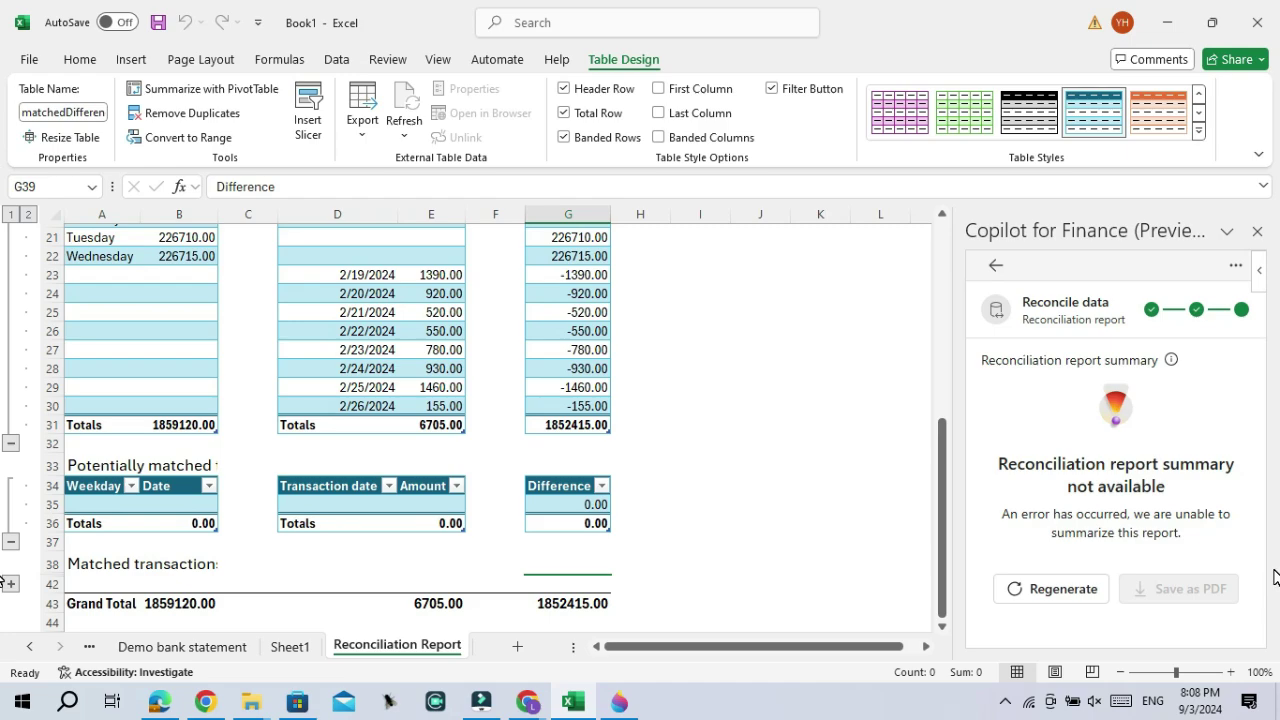
{"action": "left_click", "coordinate": [1236, 266]}
{"action": "left_click", "coordinate": [1058, 423]}
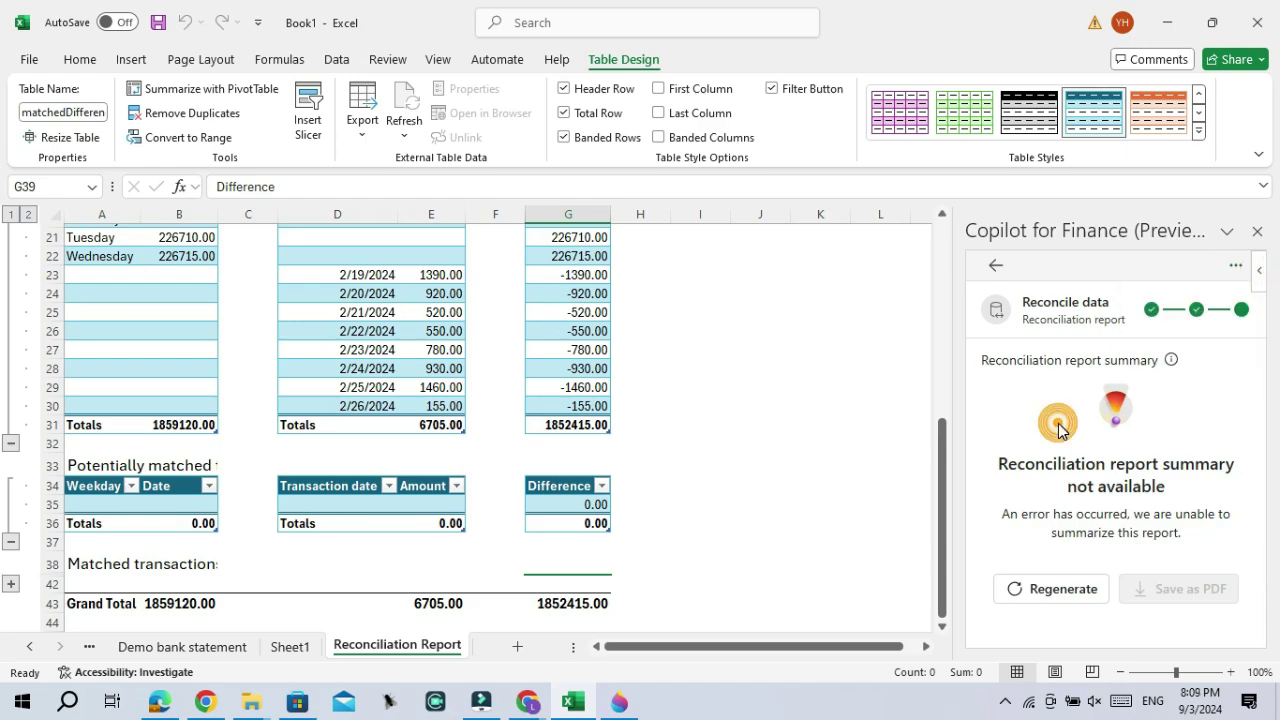
{"action": "left_click_drag", "start_coordinate": [942, 510], "coordinate": [935, 311]}
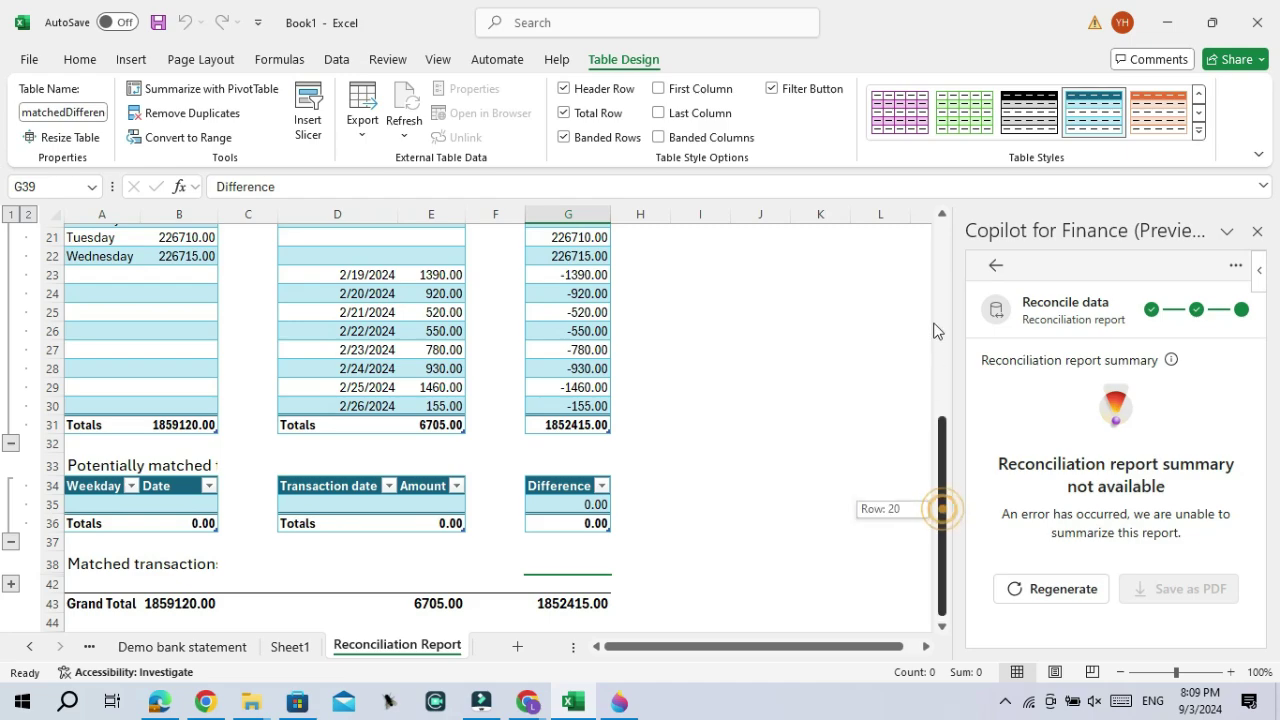